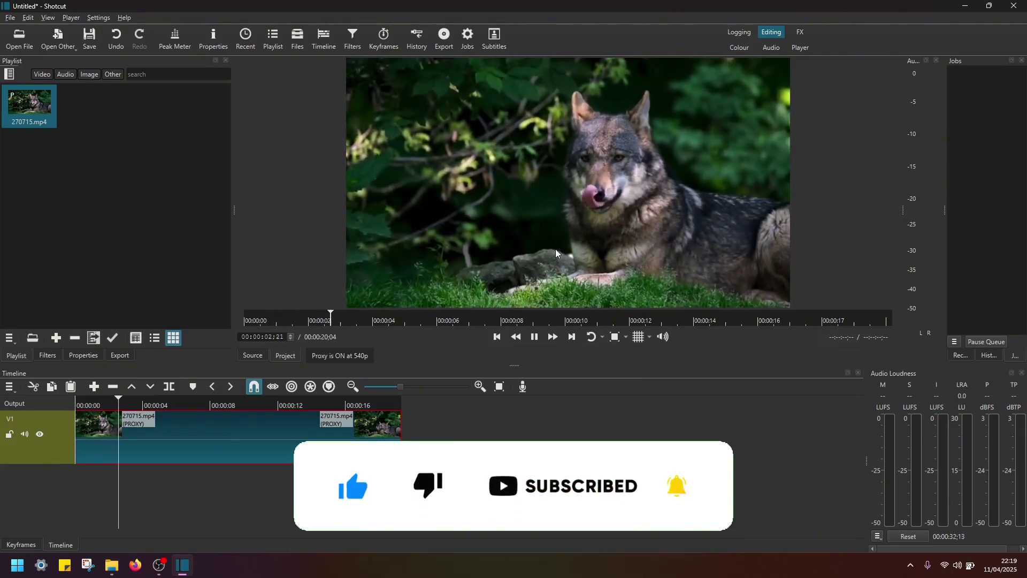
# Split the wolf clip near 3 s and 7 s, then select the middle piece
pyautogui.press('space')
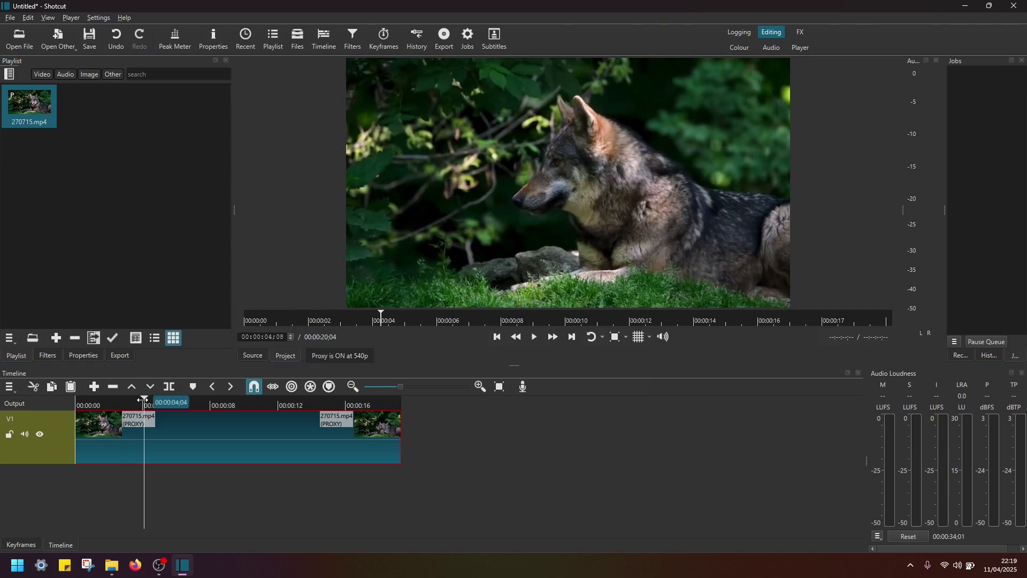
pyautogui.moveTo(144, 405)
pyautogui.mouseDown()
pyautogui.moveTo(114, 405)
pyautogui.moveTo(131, 414)
pyautogui.mouseUp()
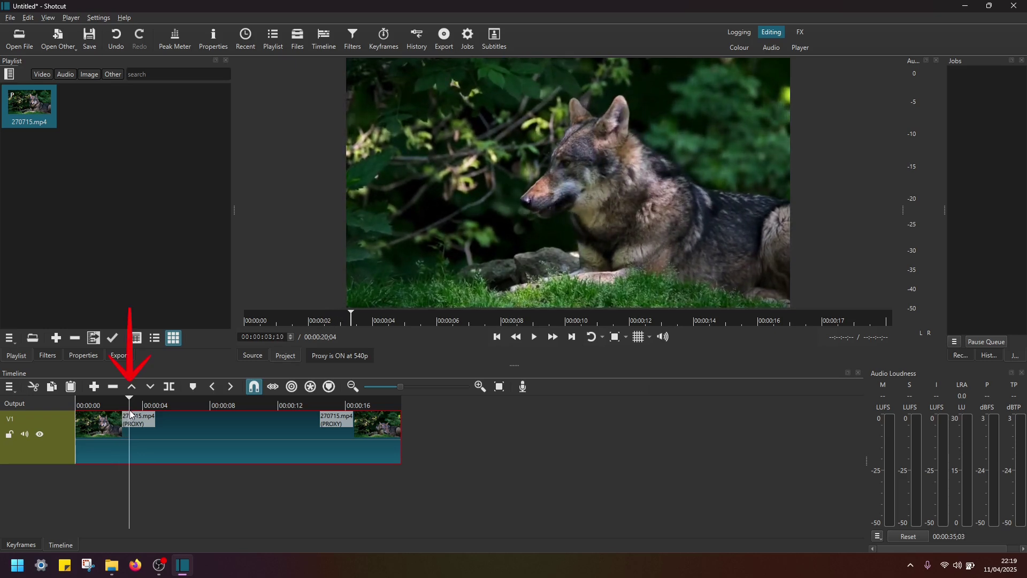
pyautogui.click(170, 393)
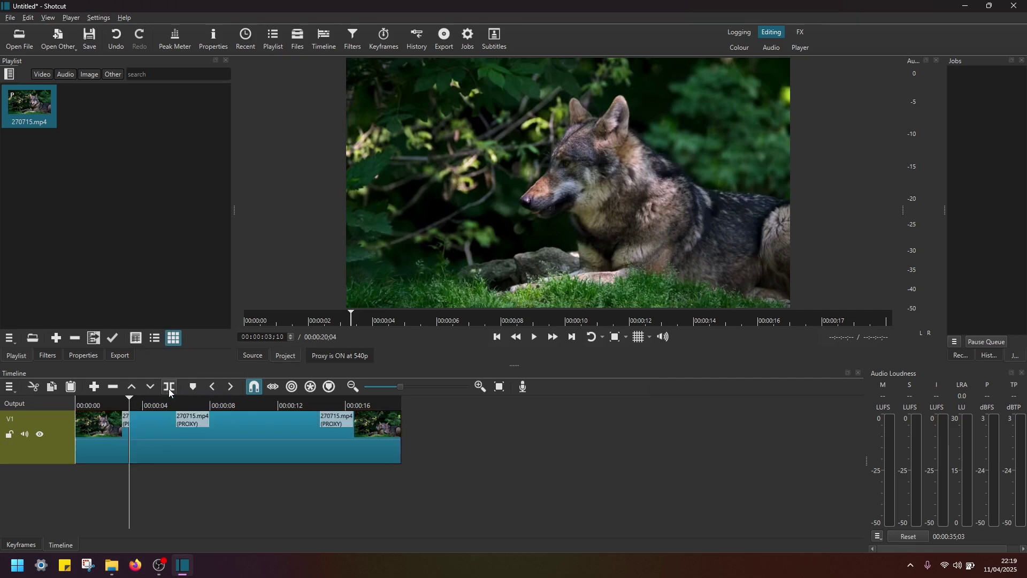
pyautogui.press('space')
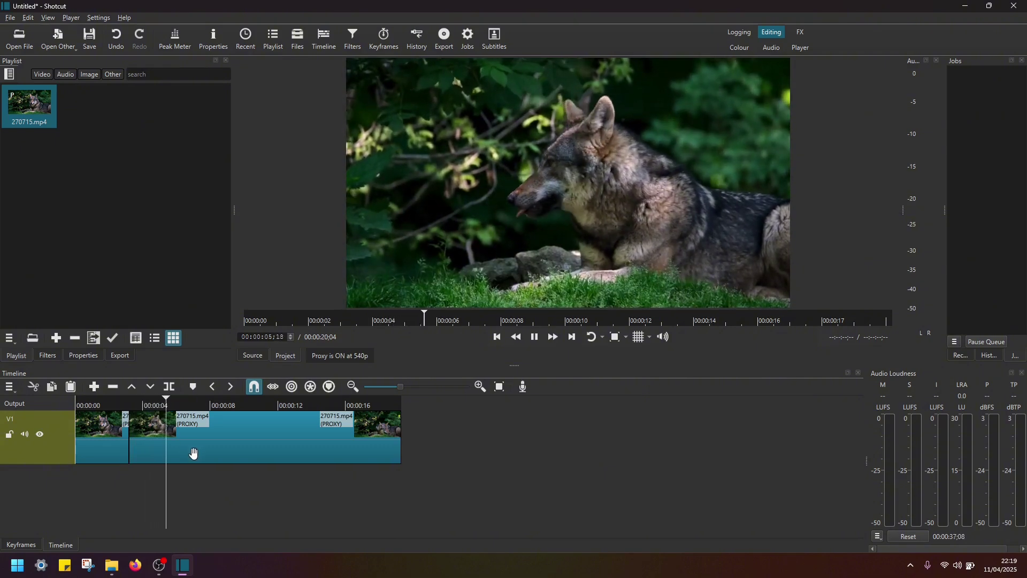
pyautogui.press('space')
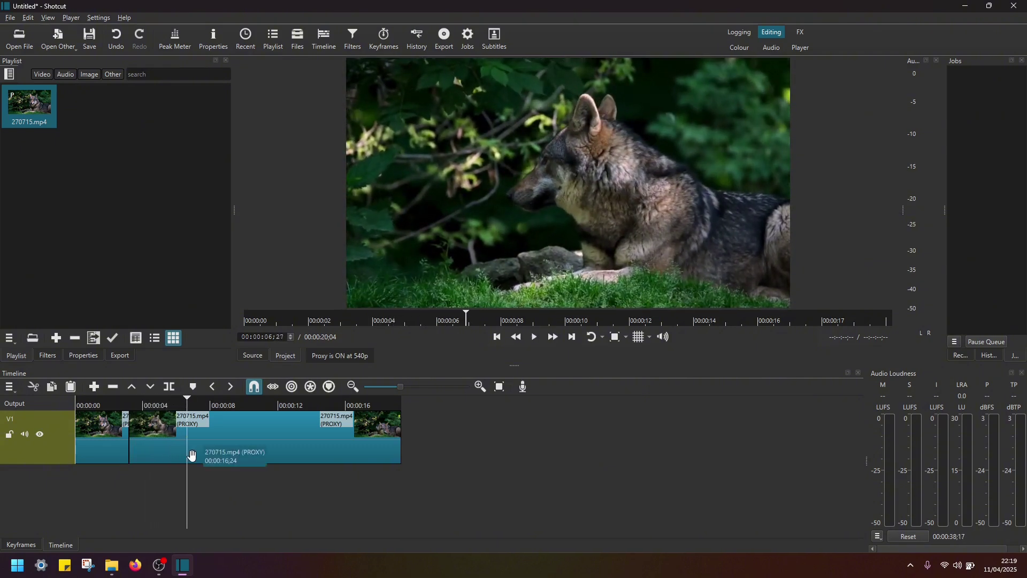
pyautogui.click(169, 387)
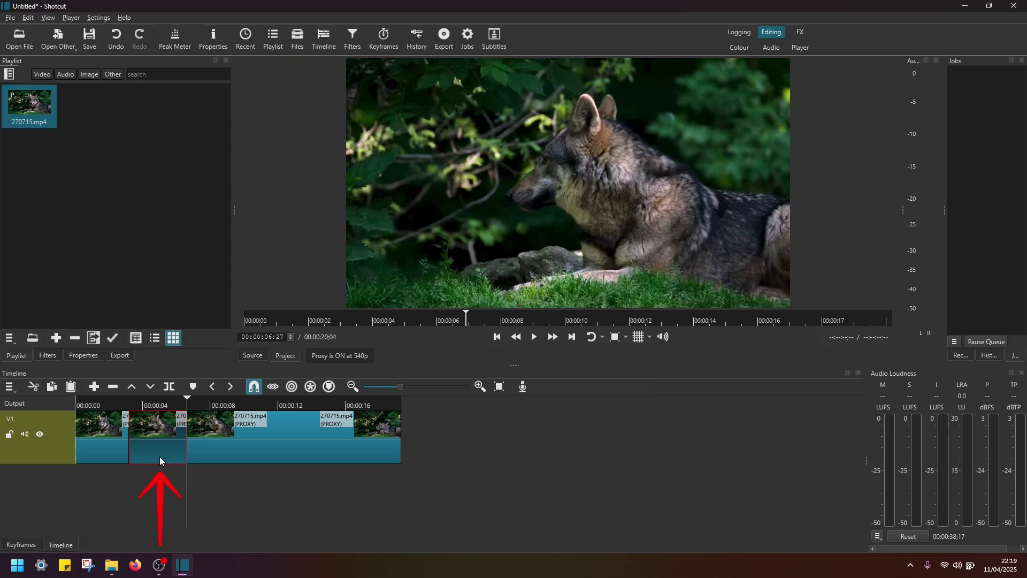
pyautogui.click(163, 402)
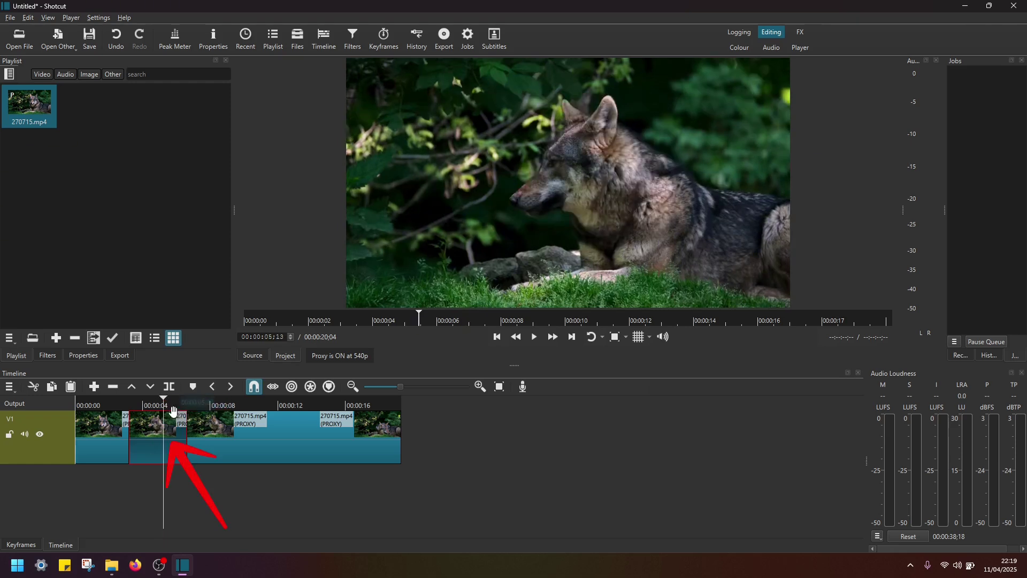
# Search filters for 'siz' and add Size, Position & Rotate to the middle clip
pyautogui.click(48, 356)
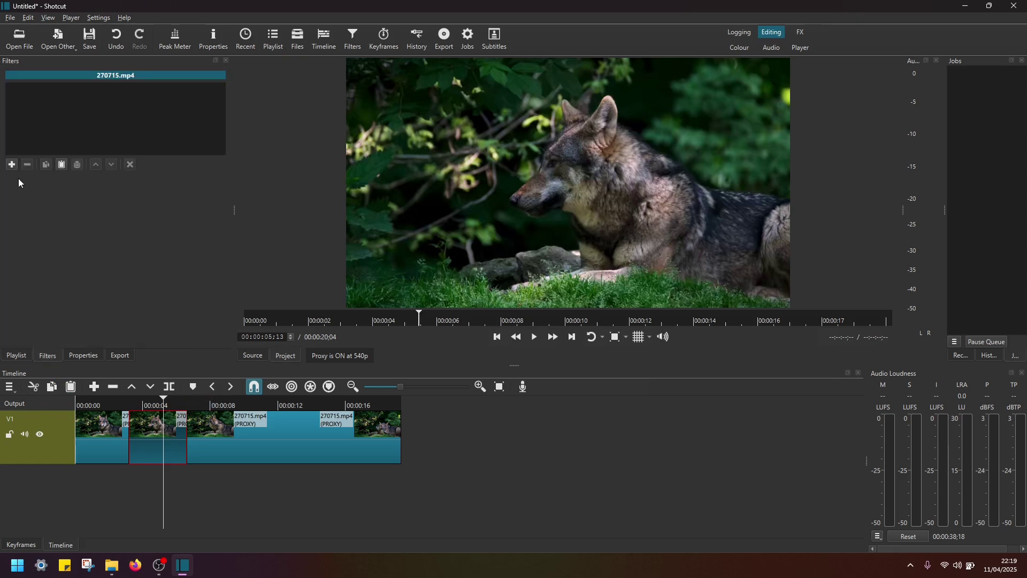
pyautogui.click(12, 165)
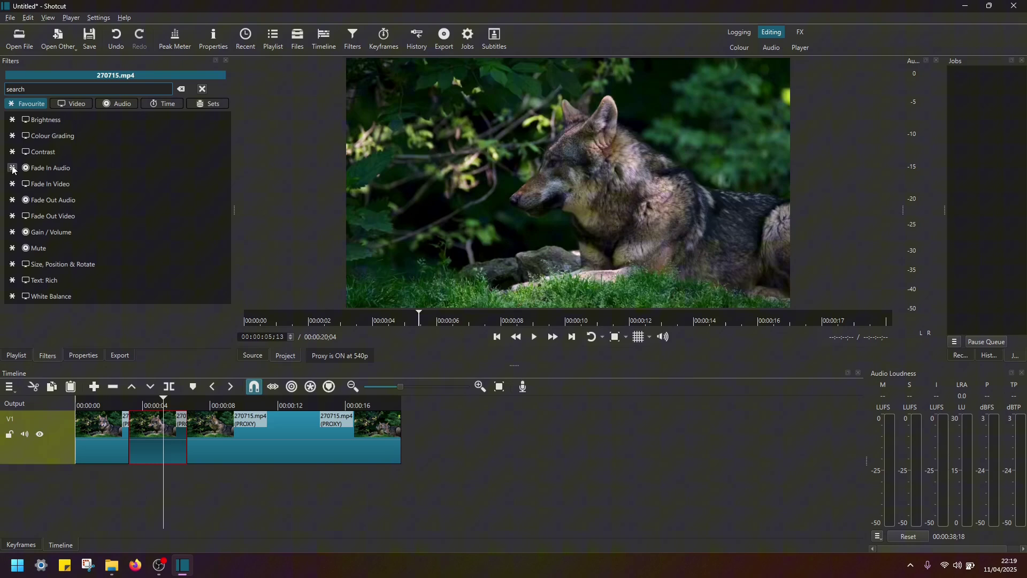
pyautogui.write('siz')
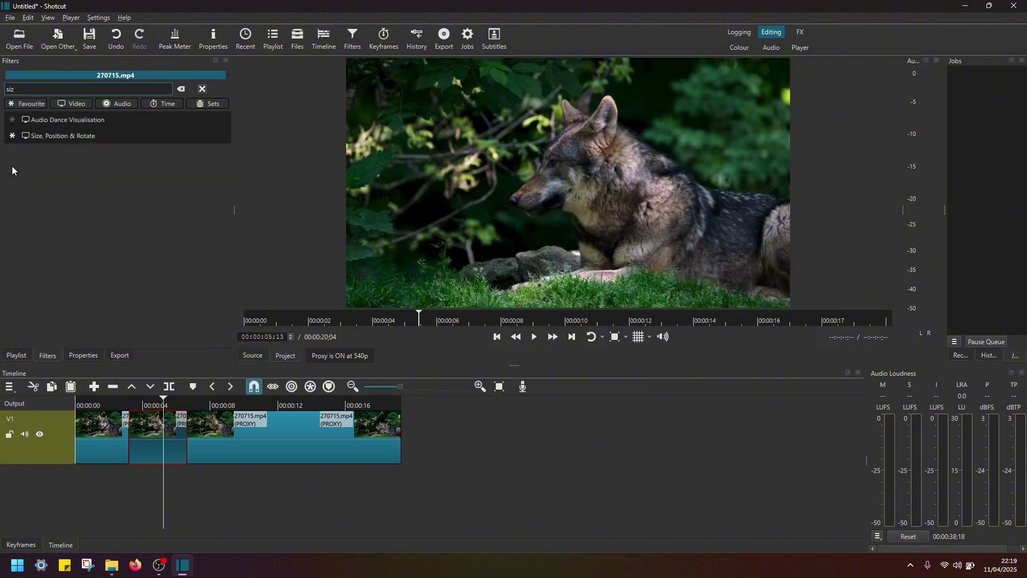
pyautogui.click(110, 139)
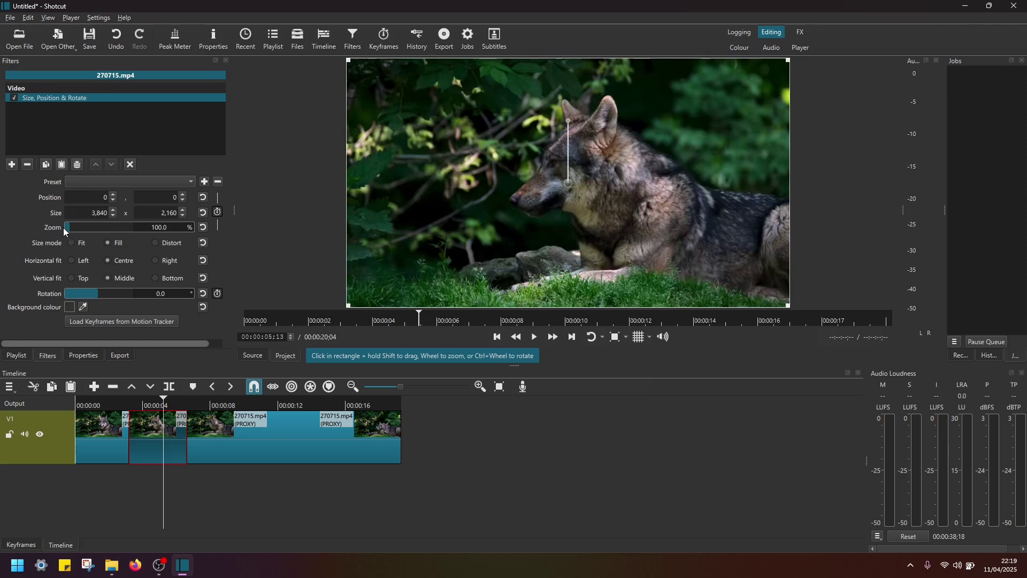
# Zoom the middle clip to about 212% and reposition it onto the wolf's face
pyautogui.moveTo(68, 229); pyautogui.dragTo(79, 232)
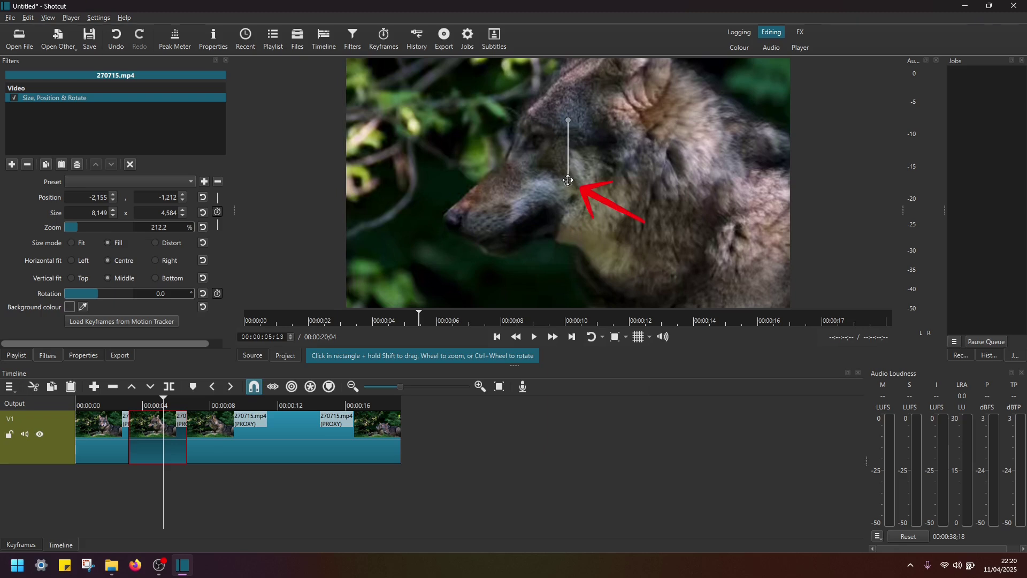
pyautogui.moveTo(568, 185); pyautogui.dragTo(541, 230)
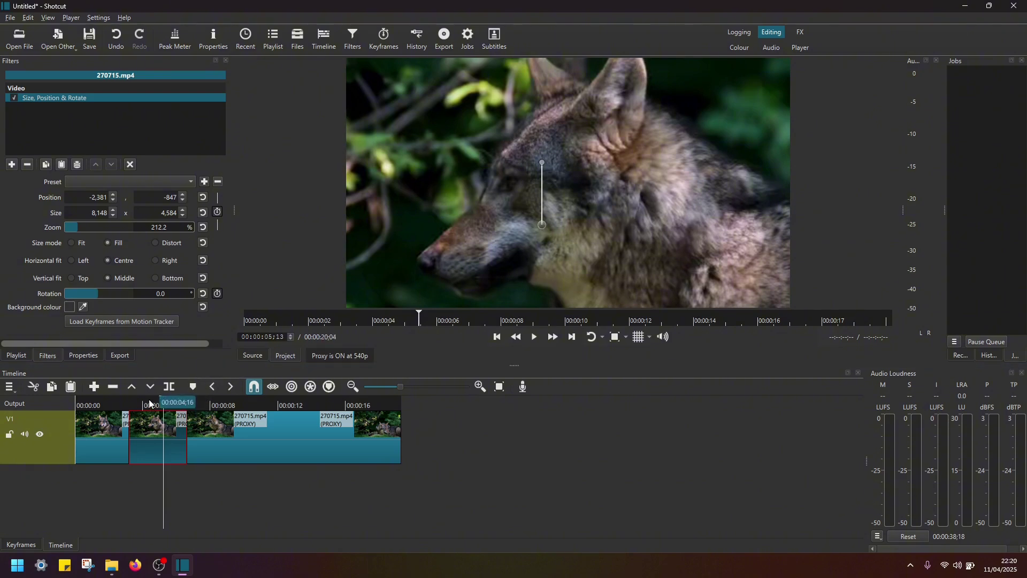
# Play the edit from the very beginning to review the close-up zoom
pyautogui.moveTo(149, 403); pyautogui.dragTo(92, 406)
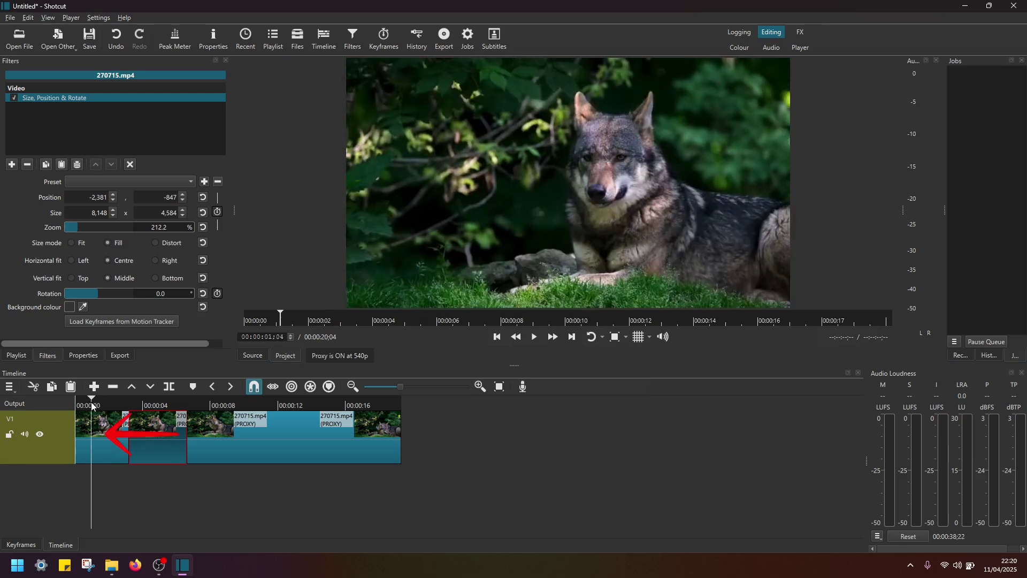
pyautogui.moveTo(92, 405)
pyautogui.mouseDown()
pyautogui.moveTo(77, 405)
pyautogui.moveTo(94, 407)
pyautogui.mouseUp()
pyautogui.press('space')
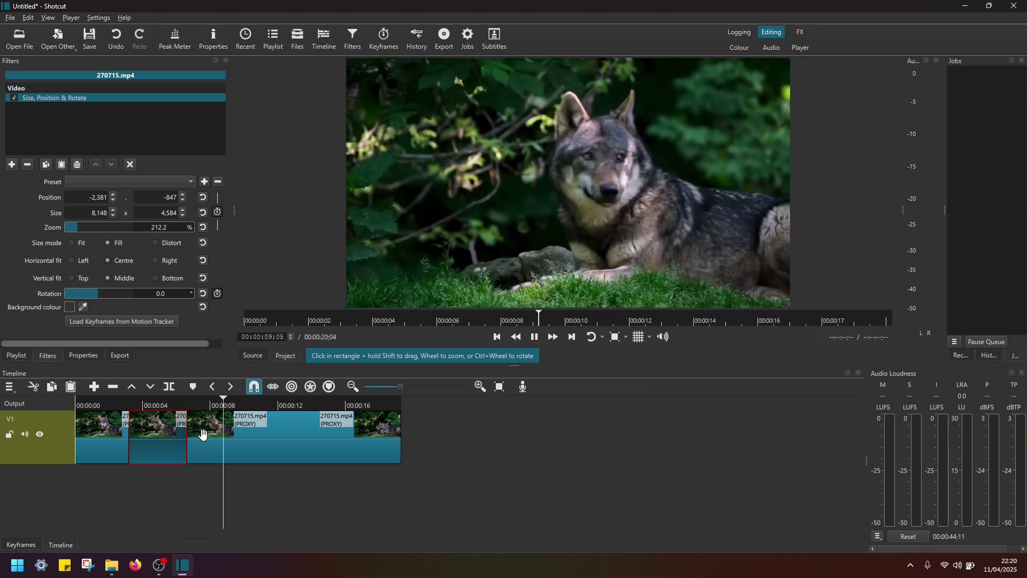
pyautogui.press('space')
# Replay the lead-in to the close-up, then park the playhead near 00:00:04:25
pyautogui.click(157, 401)
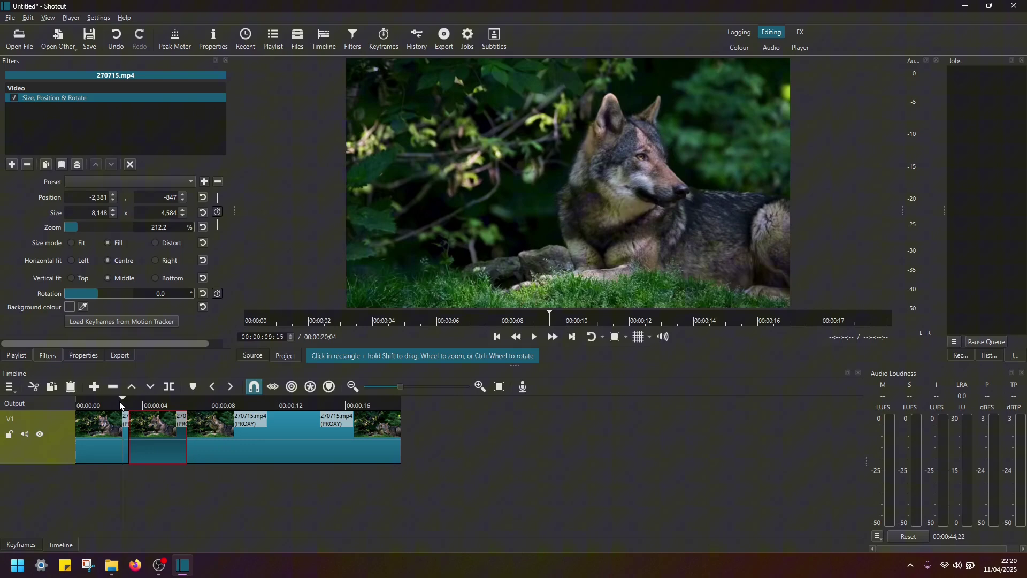
pyautogui.moveTo(155, 401); pyautogui.dragTo(112, 401)
pyautogui.press('space')
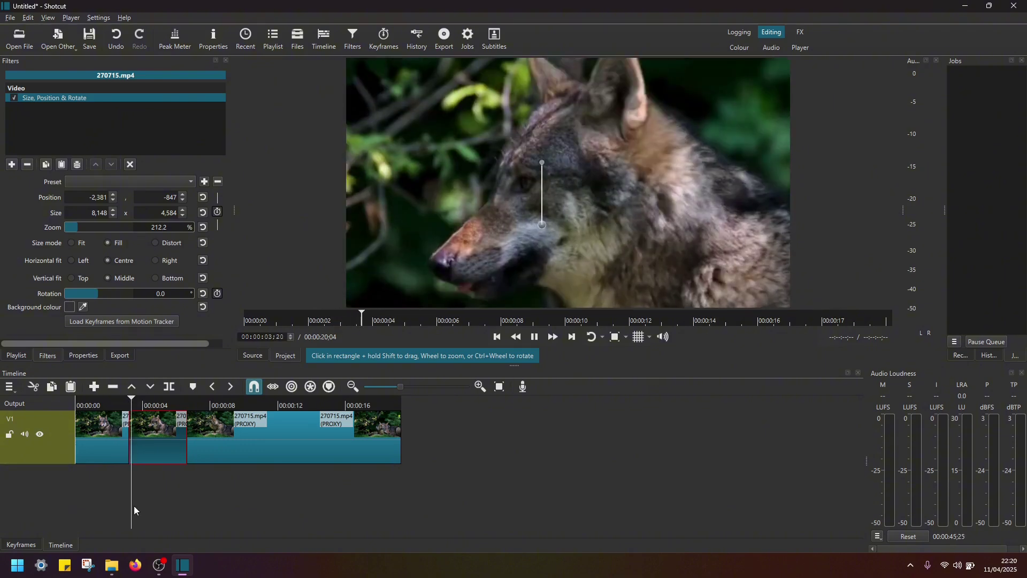
pyautogui.press('space')
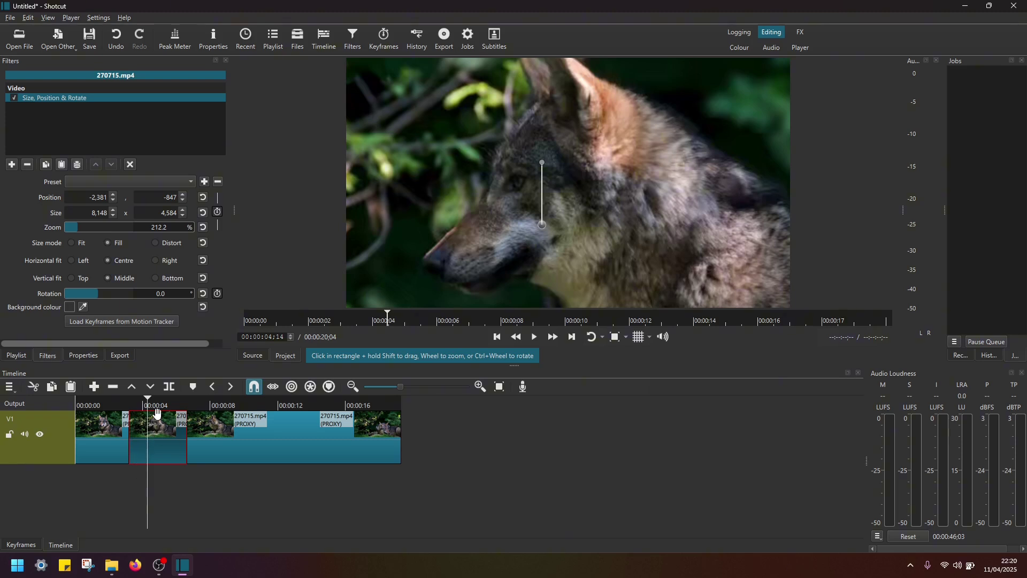
pyautogui.click(159, 404)
pyautogui.moveTo(159, 404); pyautogui.dragTo(153, 399)
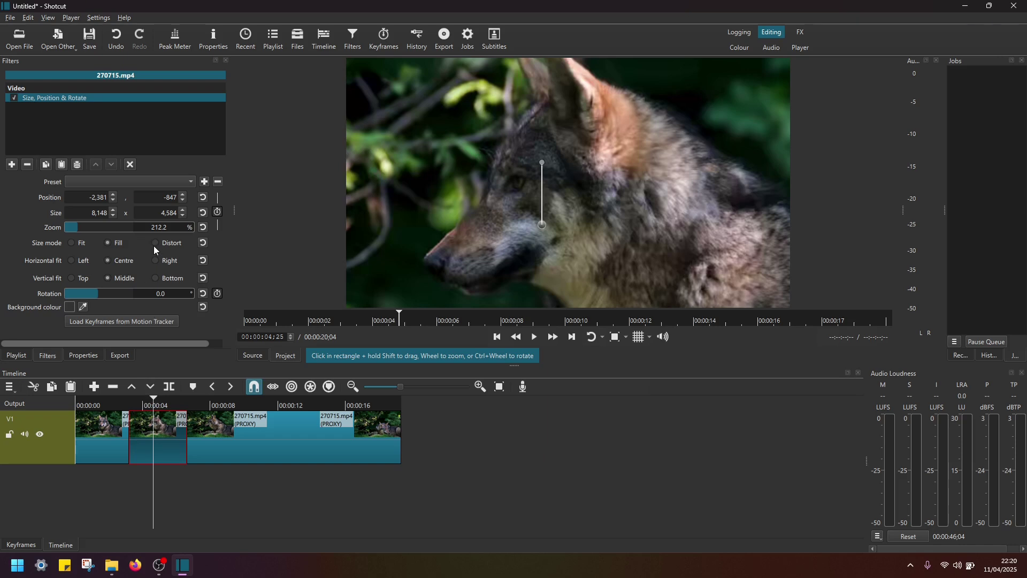
# Enable Size keyframing, zoom the Keyframes panel in fourfold, and pick the start and end handles
pyautogui.click(216, 213)
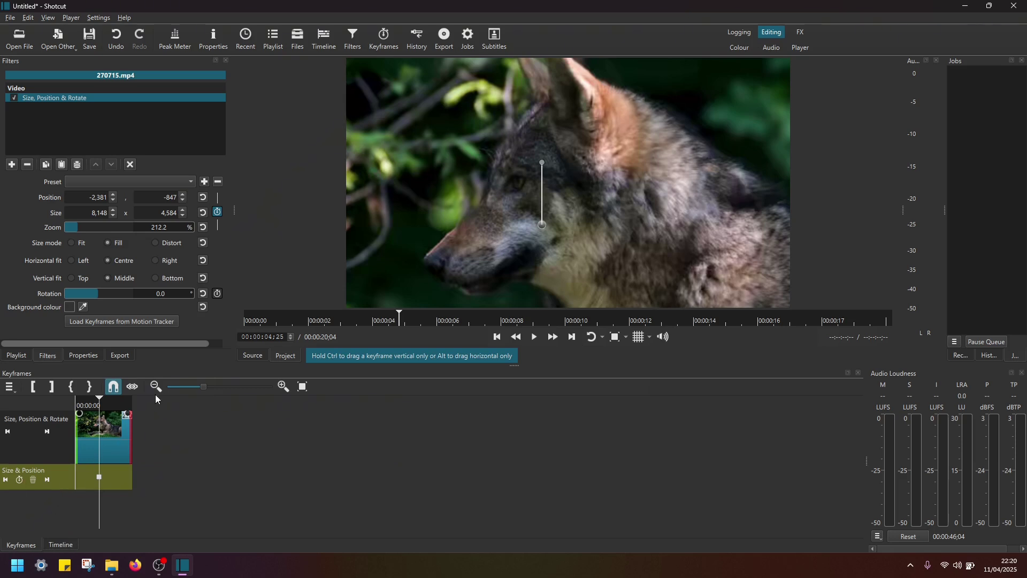
pyautogui.click(283, 386)
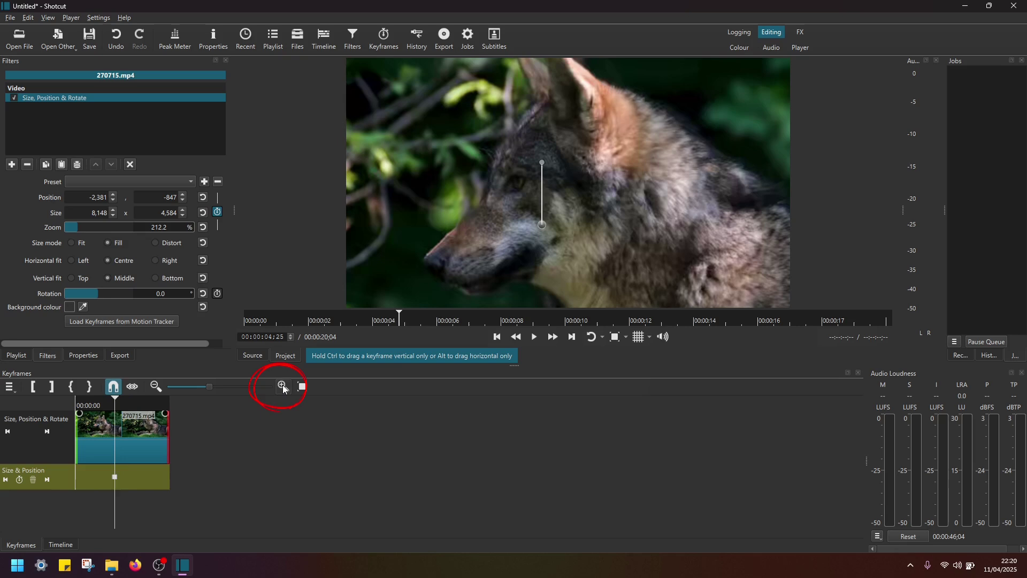
pyautogui.click(283, 386)
pyautogui.click(283, 386)
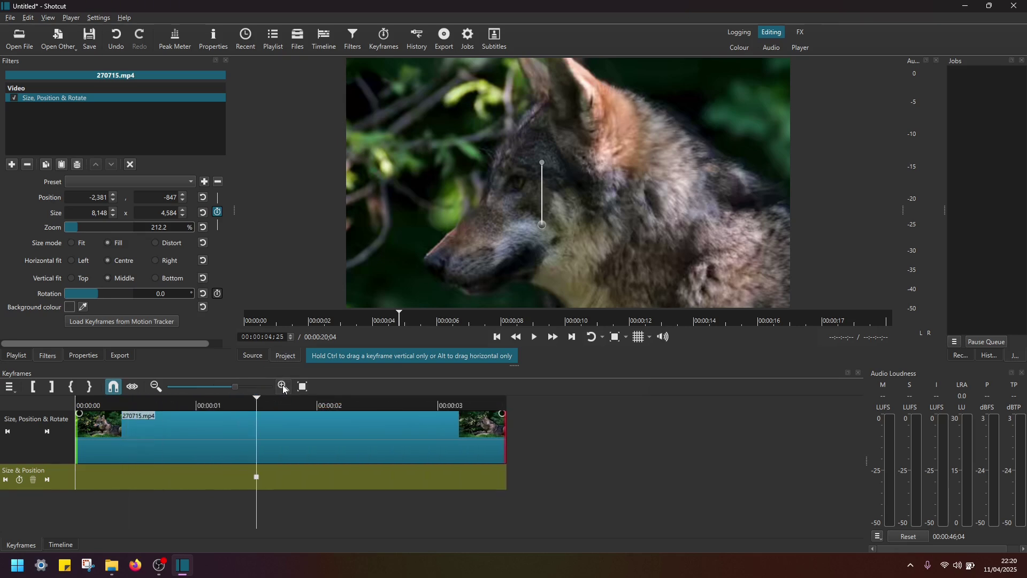
pyautogui.click(283, 386)
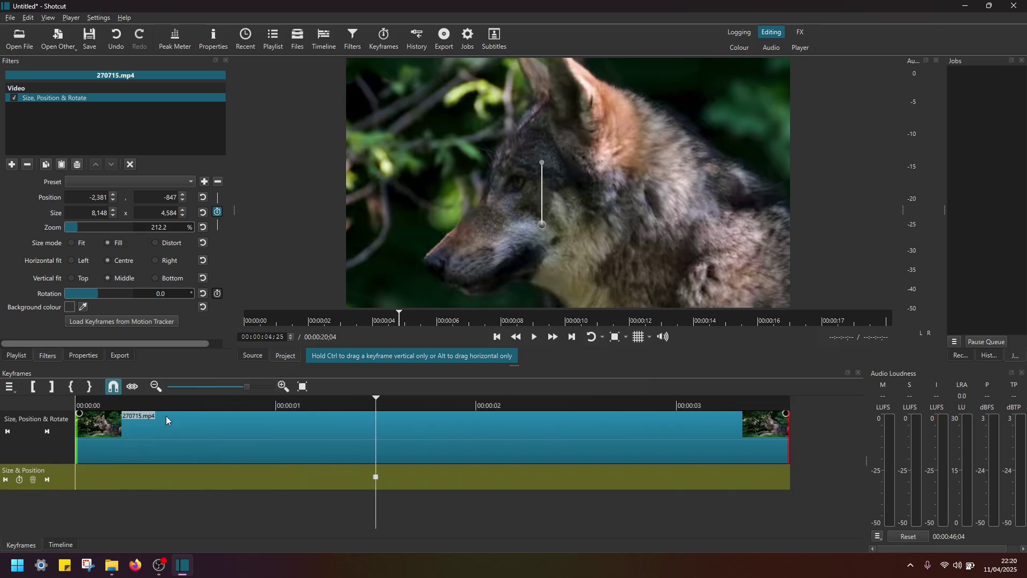
pyautogui.click(81, 417)
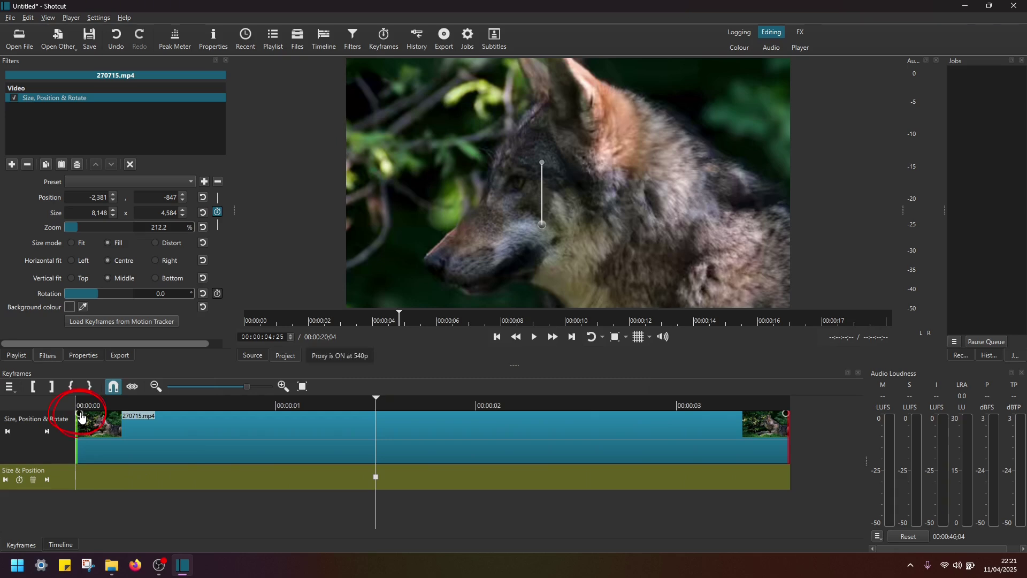
pyautogui.click(784, 417)
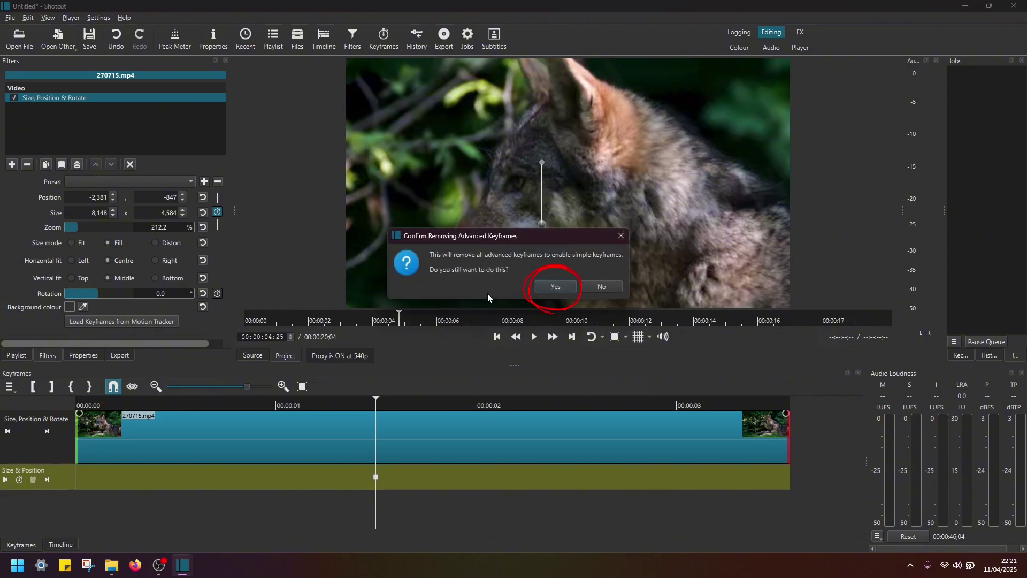
# Accept simple keyframes, ramping the zoom in over about 1 s and out near the end
pyautogui.click(556, 288)
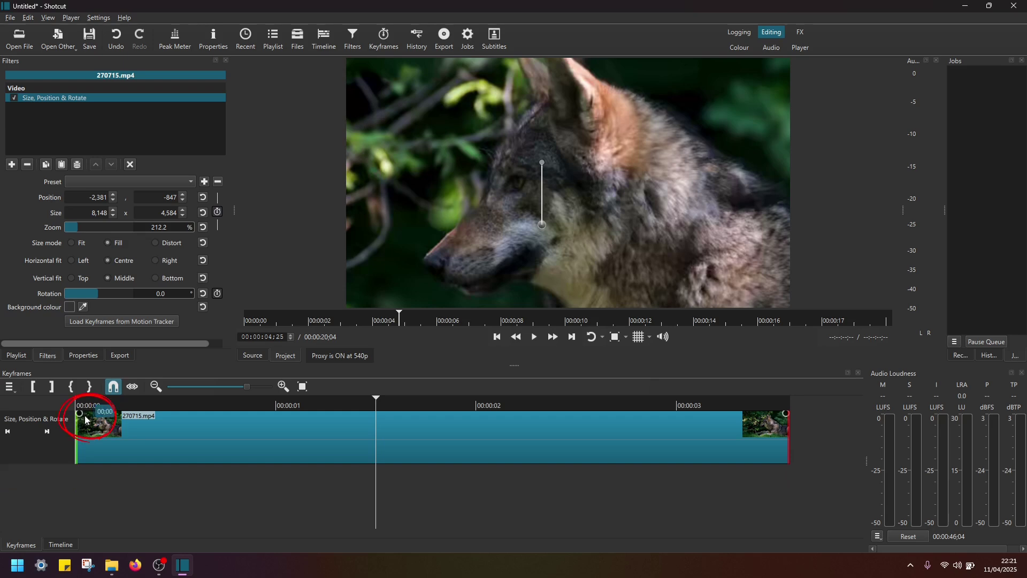
pyautogui.moveTo(86, 420)
pyautogui.mouseDown()
pyautogui.moveTo(246, 415)
pyautogui.moveTo(115, 396)
pyautogui.moveTo(245, 393)
pyautogui.moveTo(106, 392)
pyautogui.moveTo(368, 396)
pyautogui.moveTo(287, 399)
pyautogui.moveTo(332, 401)
pyautogui.moveTo(305, 396)
pyautogui.mouseUp()
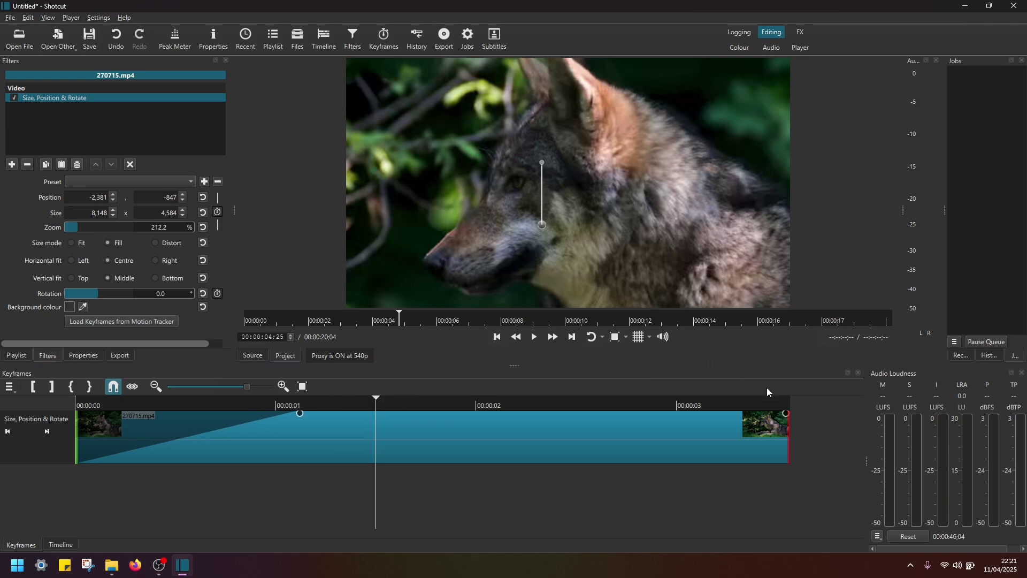
pyautogui.moveTo(785, 415); pyautogui.dragTo(708, 401)
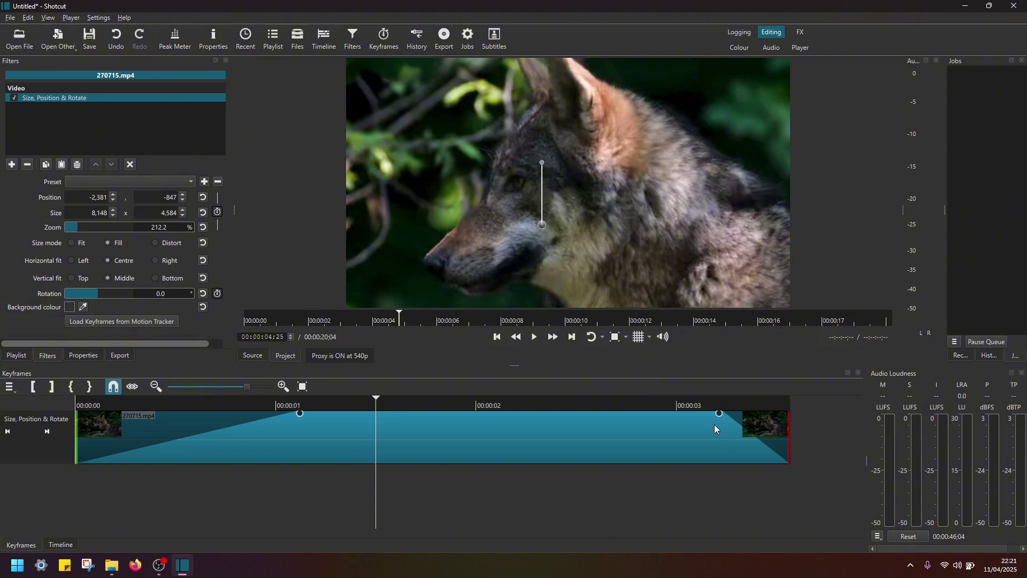
# Back on the Timeline, play the wolf sequence from the start to check the zoom
pyautogui.click(61, 545)
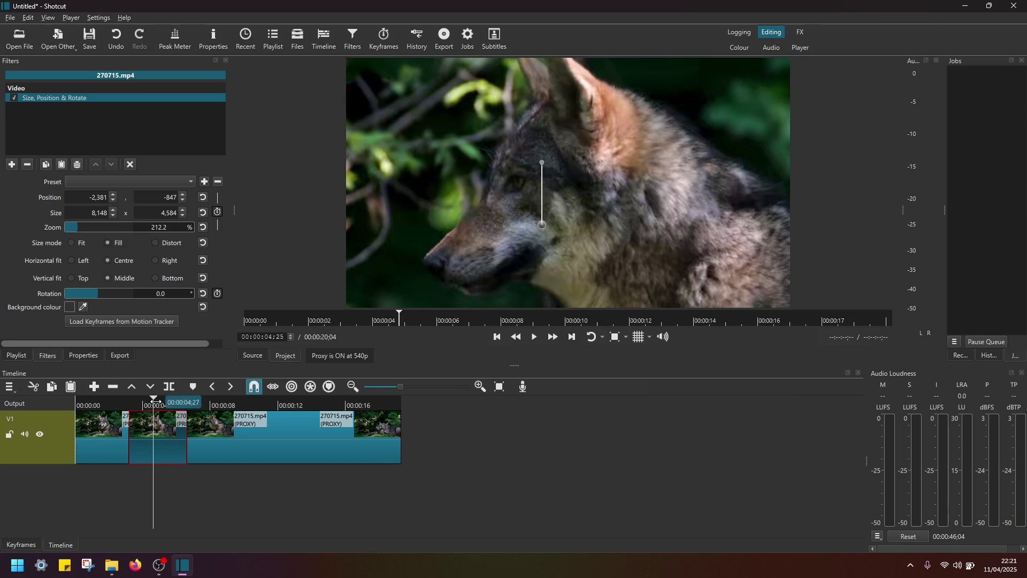
pyautogui.moveTo(128, 404); pyautogui.dragTo(83, 402)
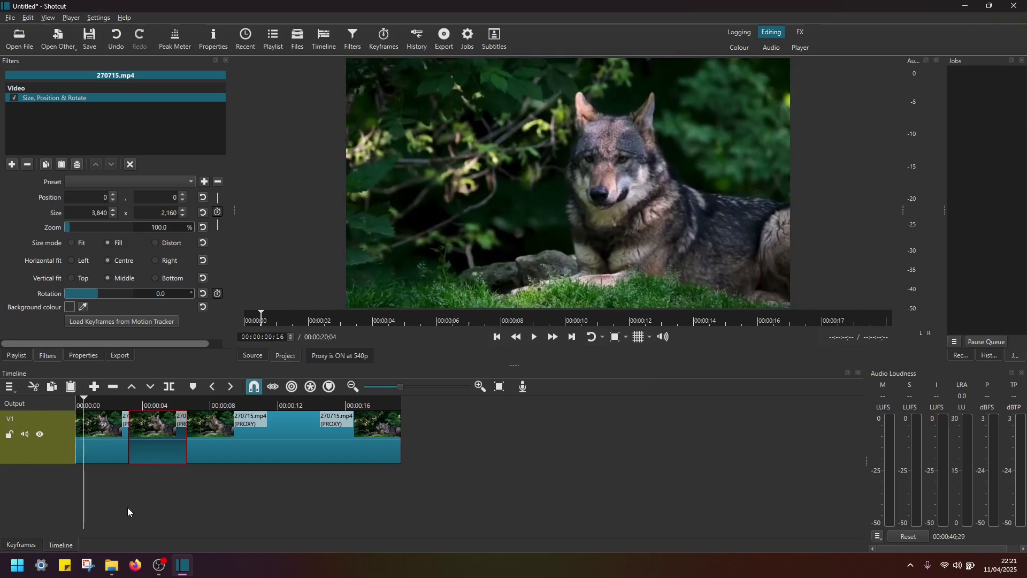
pyautogui.press('space')
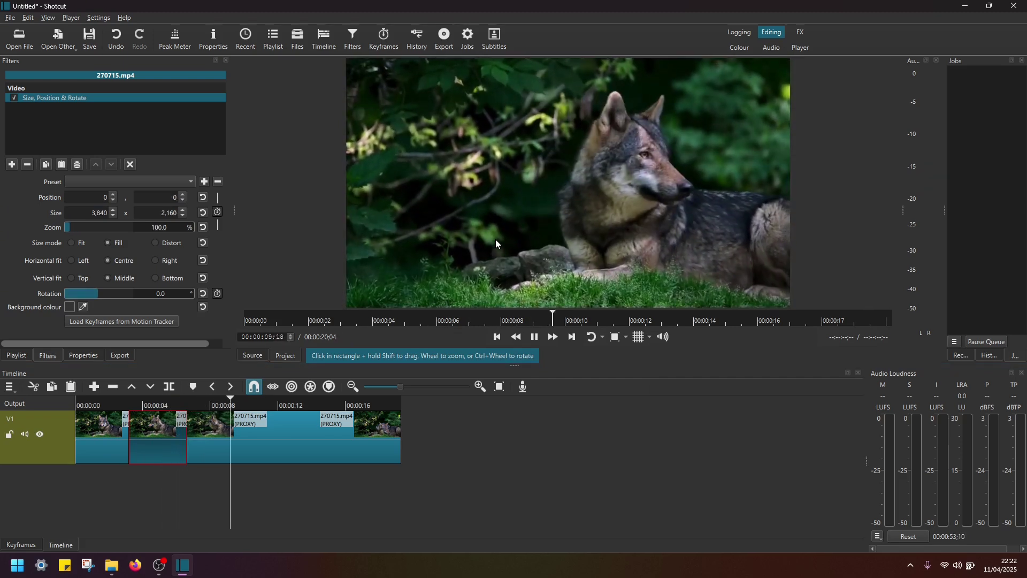
pyautogui.press('space')
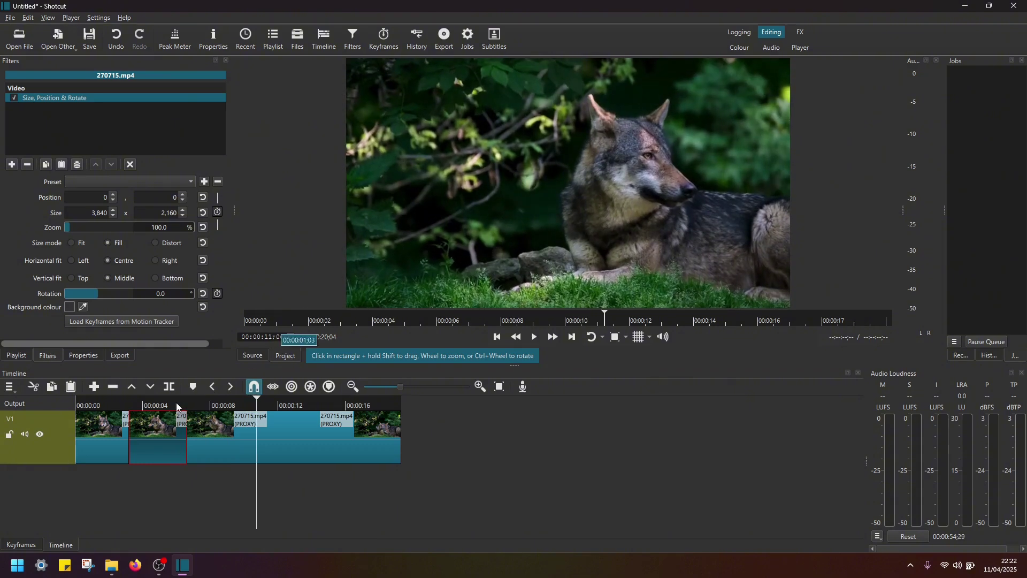
pyautogui.moveTo(137, 399); pyautogui.dragTo(88, 400)
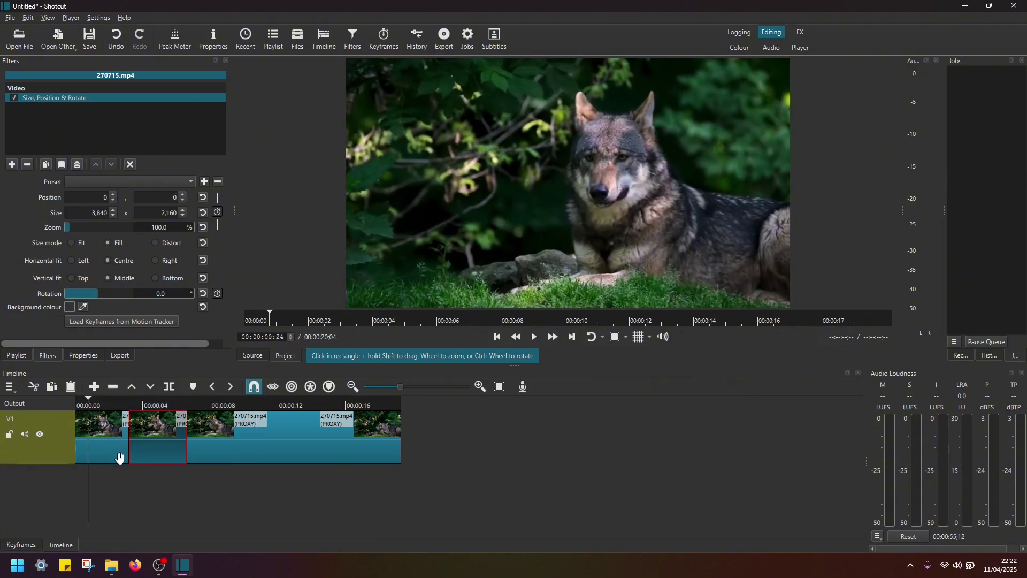